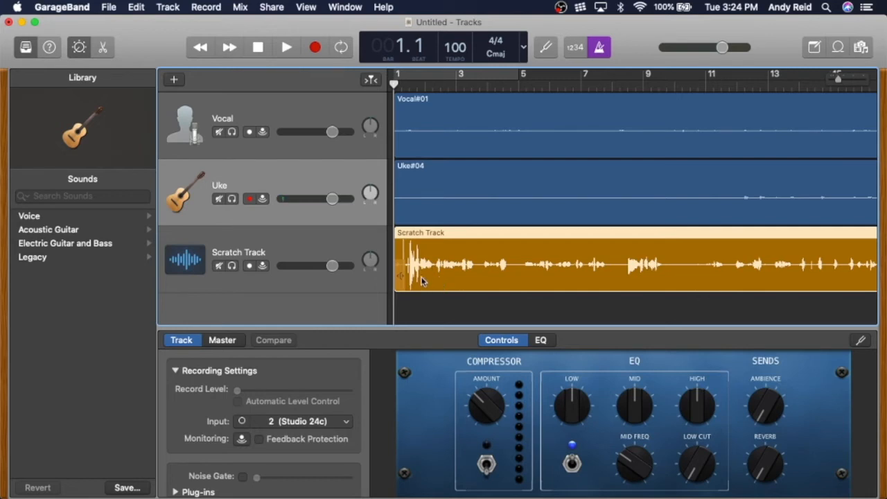
# Step: Solo the Scratch Track
pyautogui.hscroll(1, 423, 282)
pyautogui.hscroll(-1, 423, 281)
pyautogui.click(233, 268)
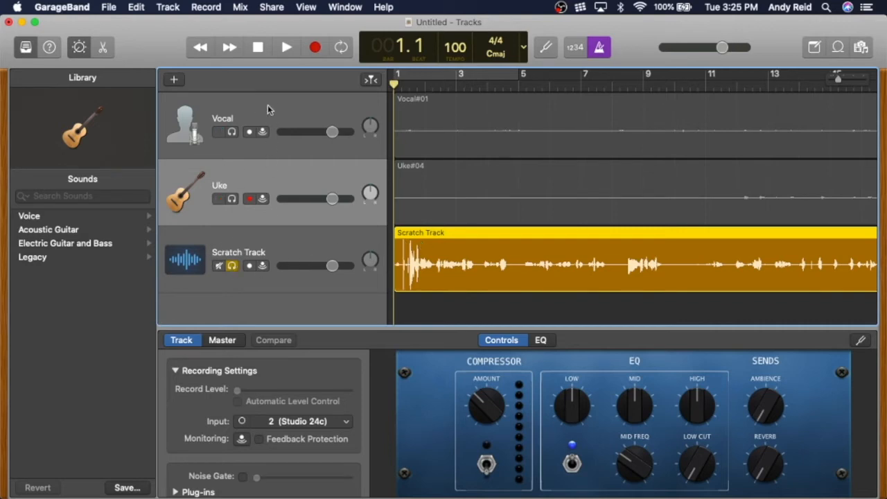
# Step: Preview playback of the soloed Scratch Track and switch off the metronome
pyautogui.click(286, 50)
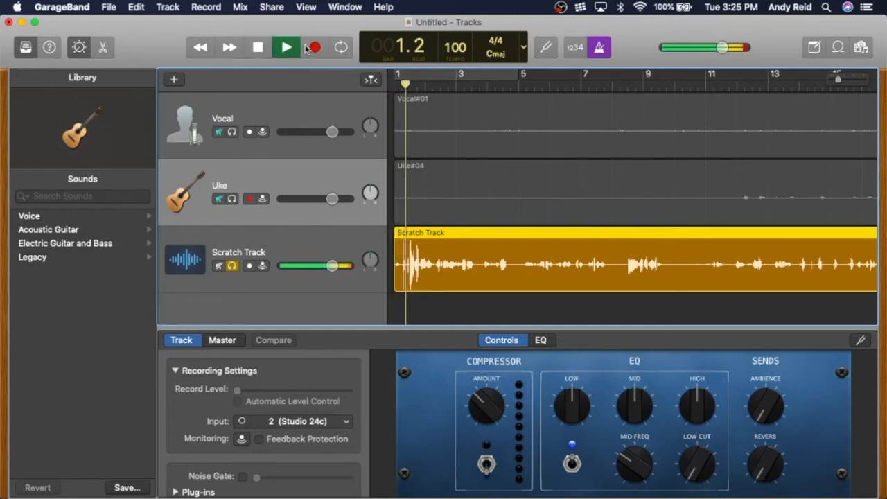
pyautogui.press('space')
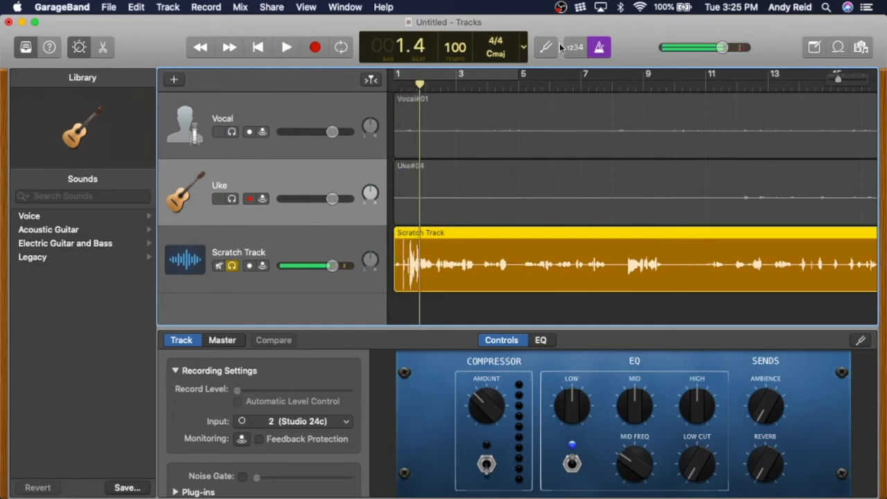
pyautogui.click(600, 50)
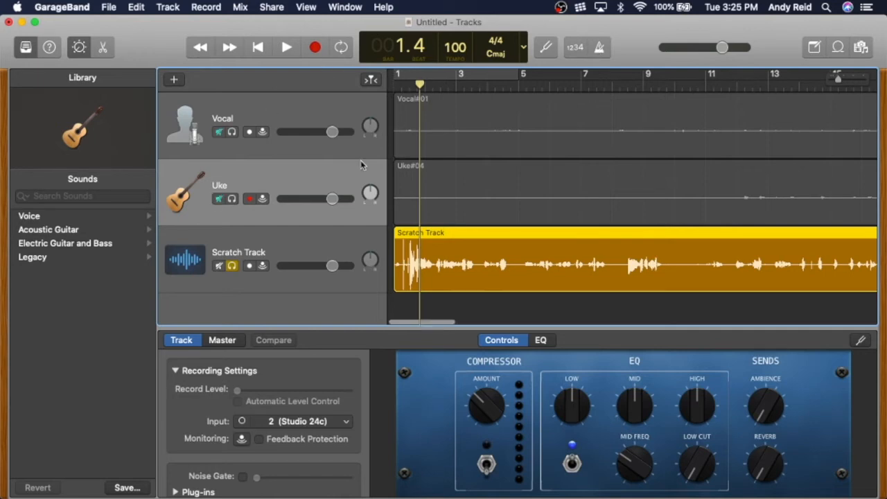
# Step: Play through the Scratch Track from the start and around bar 14 to find where the take begins
pyautogui.click(257, 47)
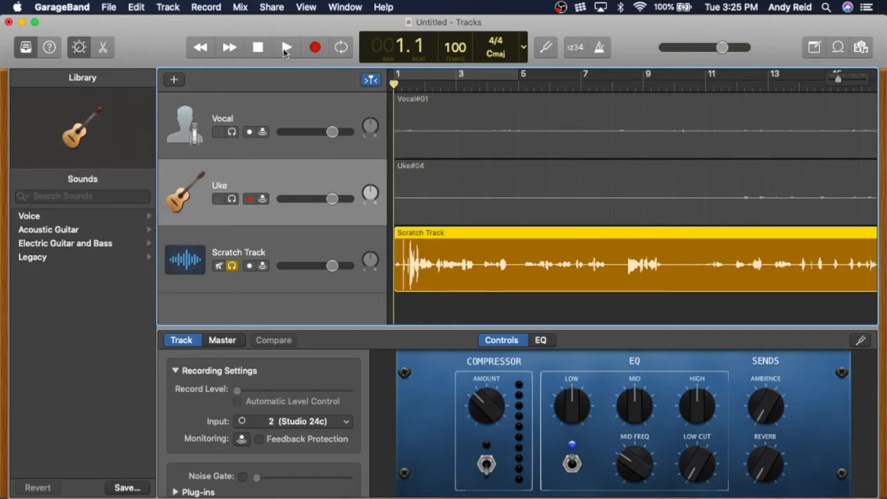
pyautogui.click(286, 48)
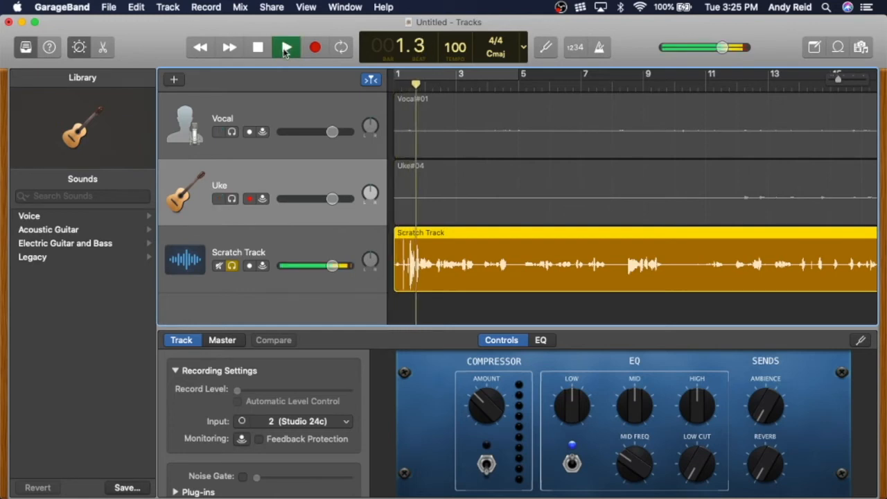
pyautogui.click(257, 47)
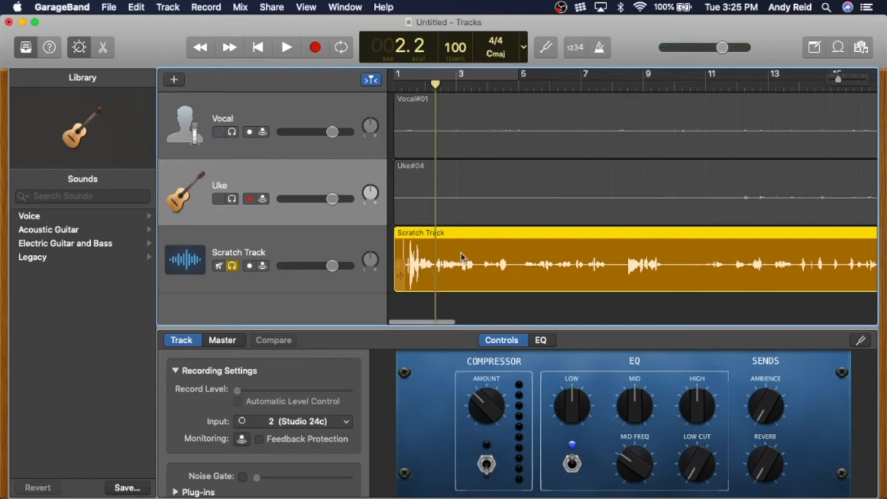
pyautogui.hscroll(5, 479, 257)
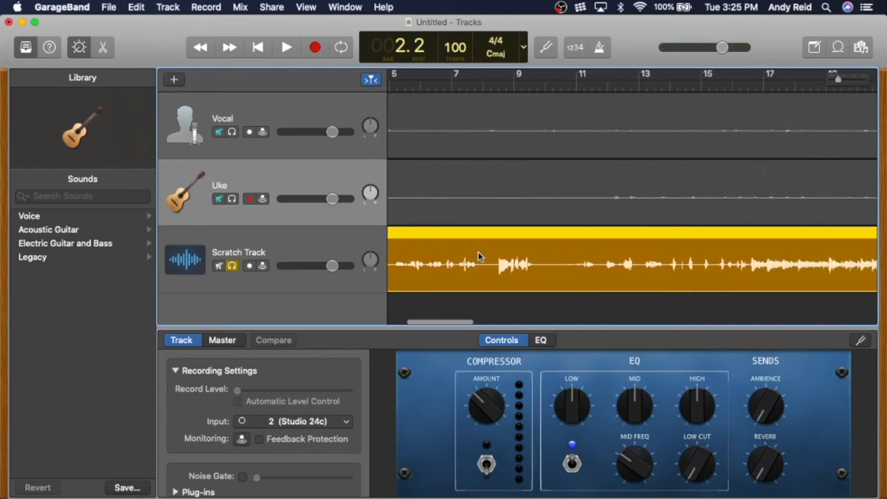
pyautogui.click(567, 88)
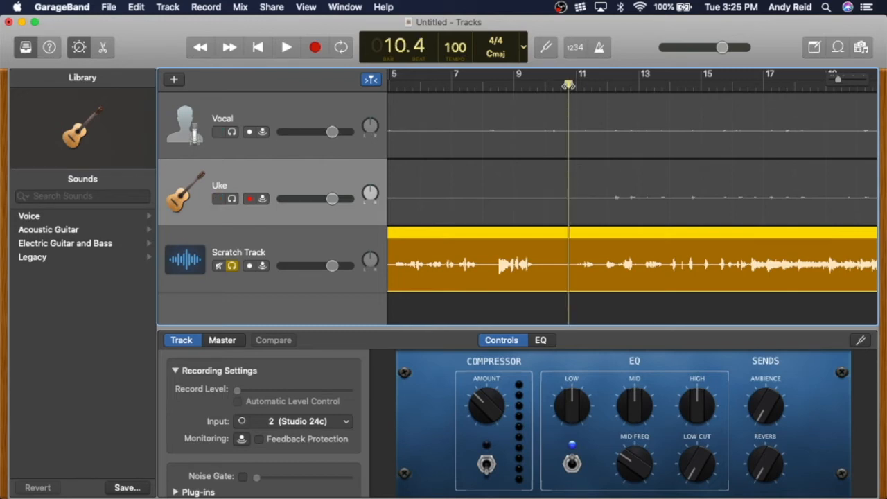
pyautogui.click(286, 47)
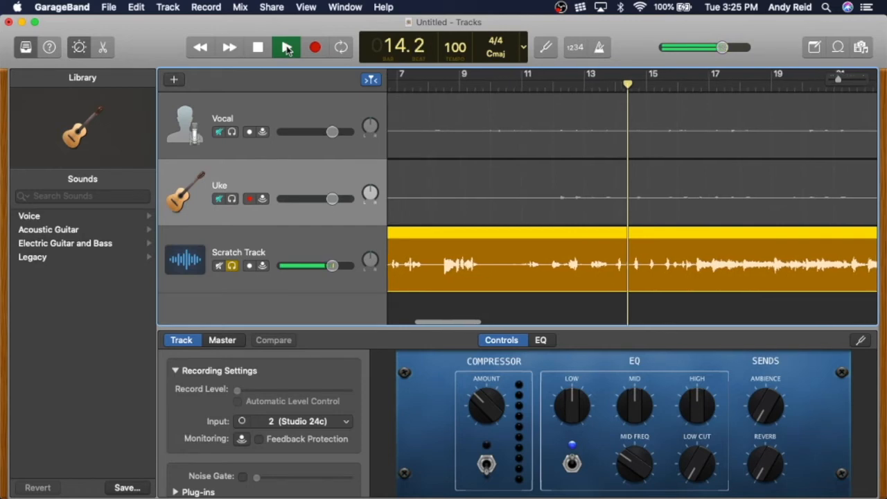
pyautogui.click(258, 50)
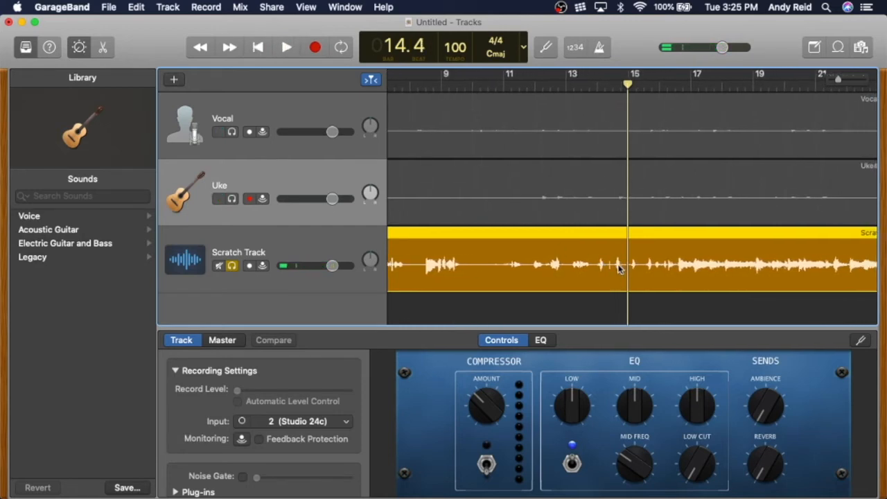
pyautogui.moveTo(627, 85)
pyautogui.mouseDown()
pyautogui.moveTo(635, 84)
pyautogui.moveTo(614, 90)
pyautogui.mouseUp()
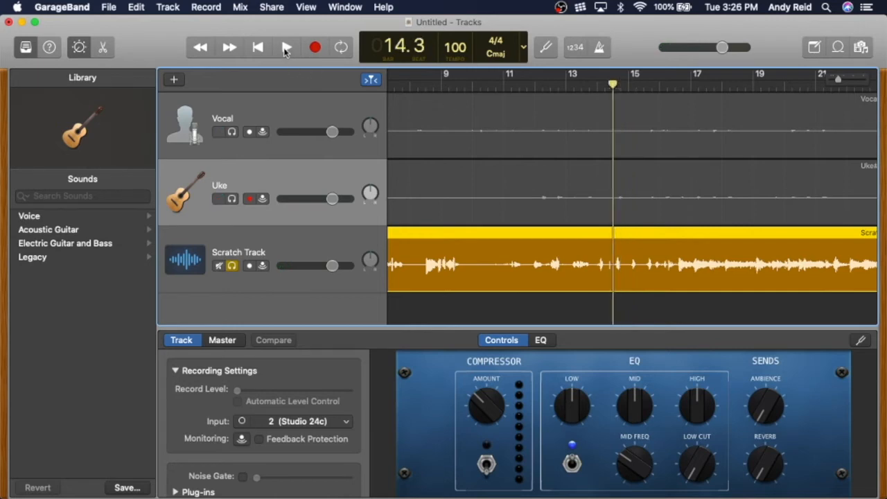
pyautogui.click(285, 48)
pyautogui.click(284, 49)
# Step: Split the Scratch Track region at the playhead at bar 14.3 and delete the part before the split
pyautogui.click(607, 84)
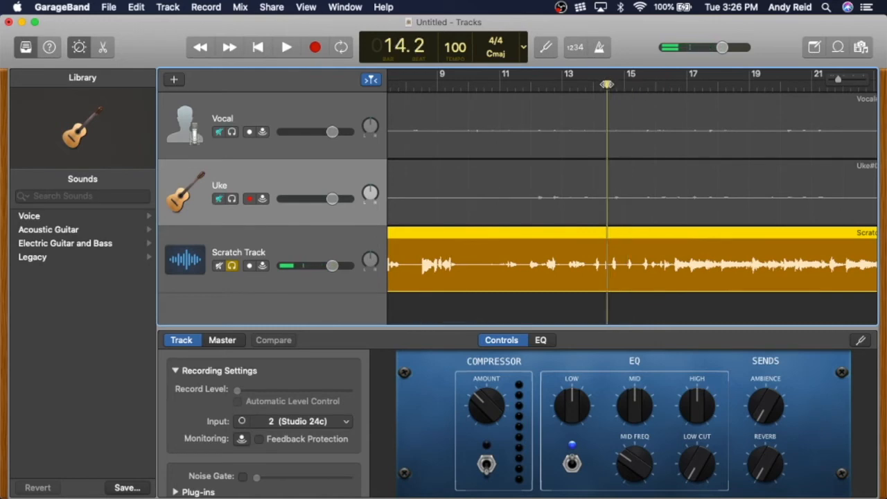
pyautogui.moveTo(607, 84); pyautogui.dragTo(612, 84)
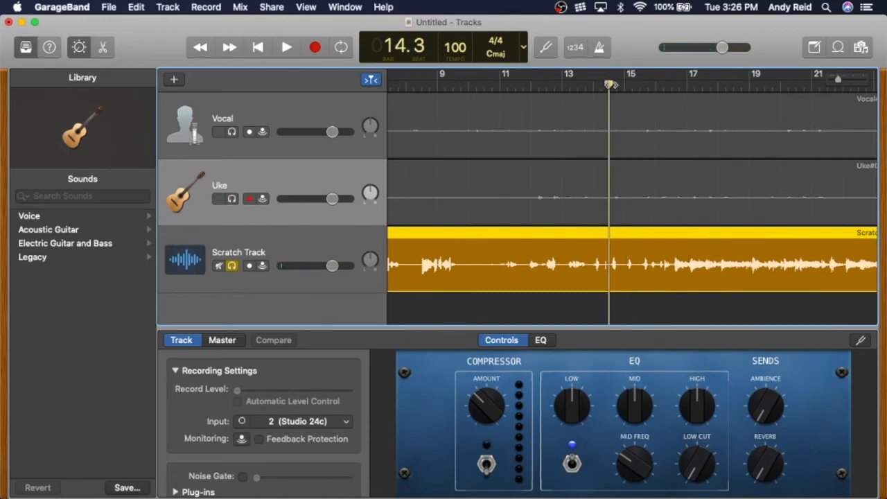
pyautogui.rightClick(610, 250)
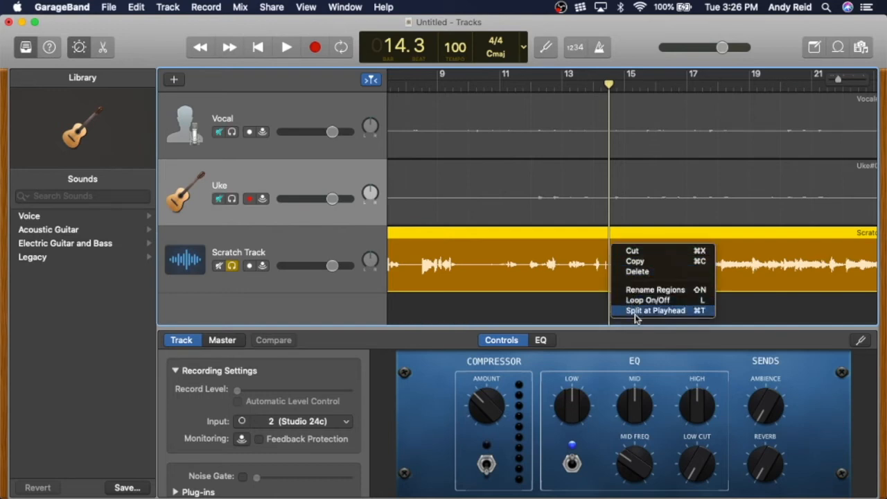
pyautogui.click(637, 310)
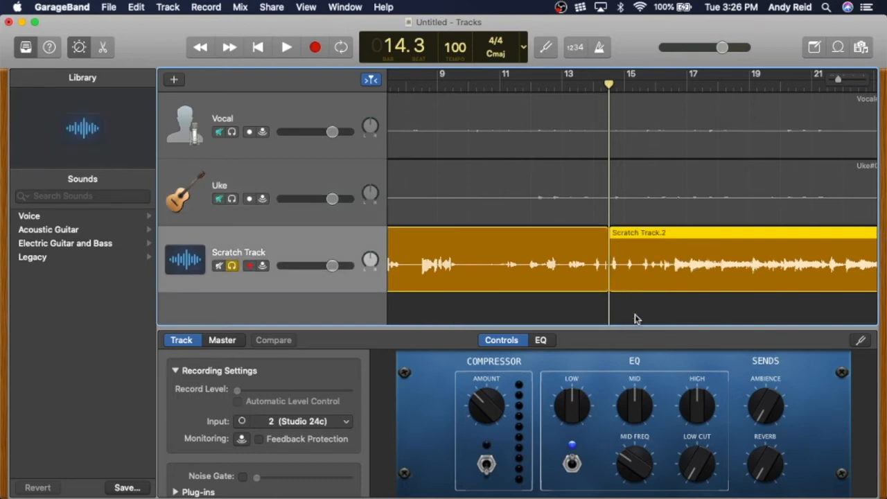
pyautogui.click(555, 238)
pyautogui.press('Delete')
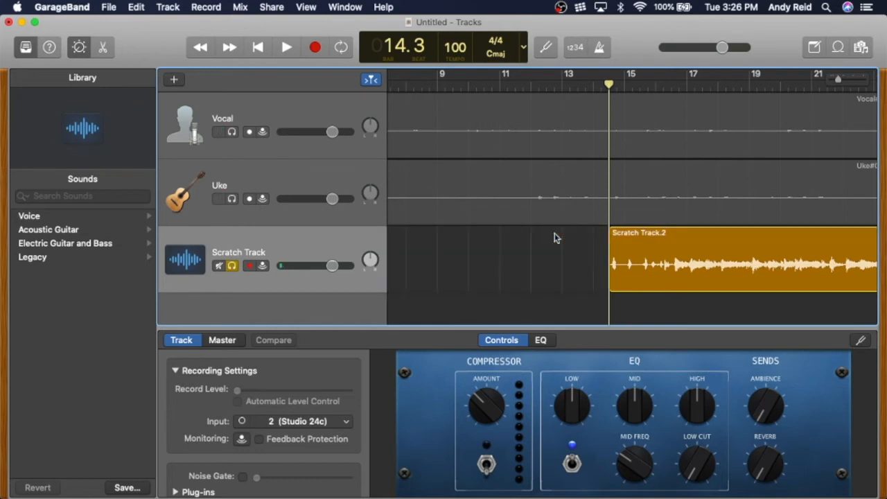
# Step: Move the remaining Scratch Track.2 region to the start of the project at bar 1
pyautogui.click(646, 237)
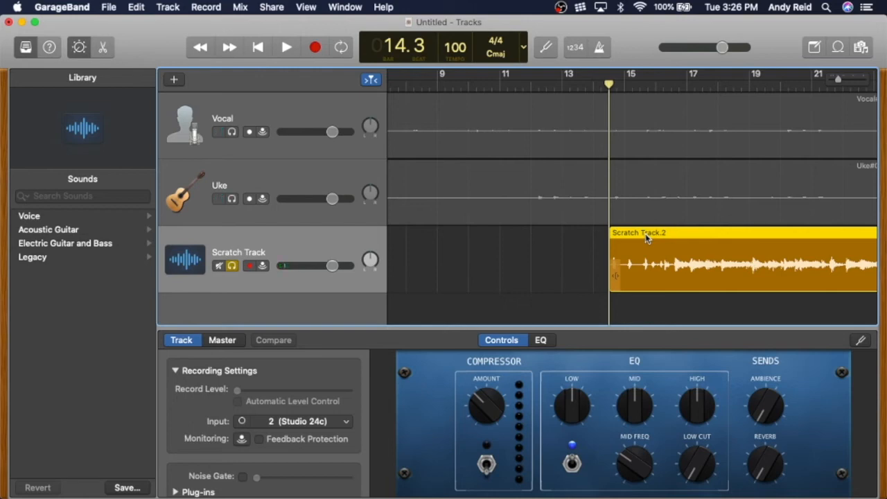
pyautogui.moveTo(649, 233); pyautogui.dragTo(490, 233)
pyautogui.hscroll(-5, 639, 215)
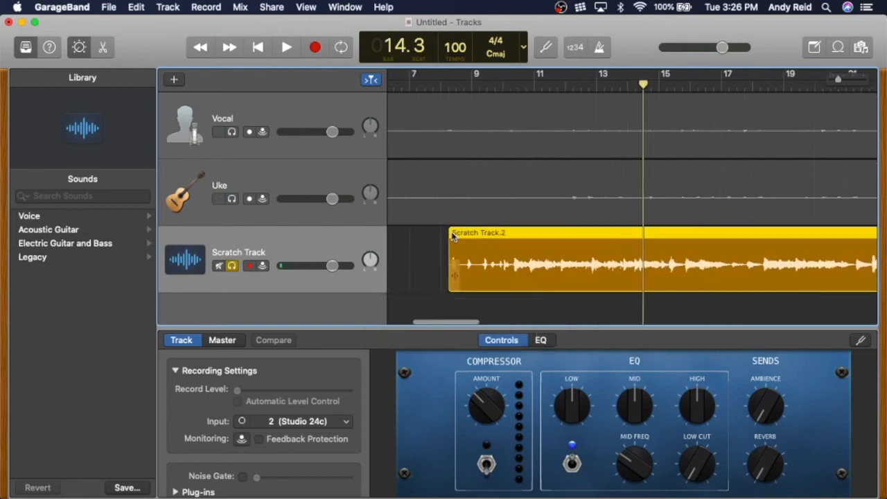
pyautogui.moveTo(656, 237); pyautogui.dragTo(430, 239)
# Step: Play the Scratch Track from the beginning to check the moved region
pyautogui.click(397, 82)
pyautogui.press('space')
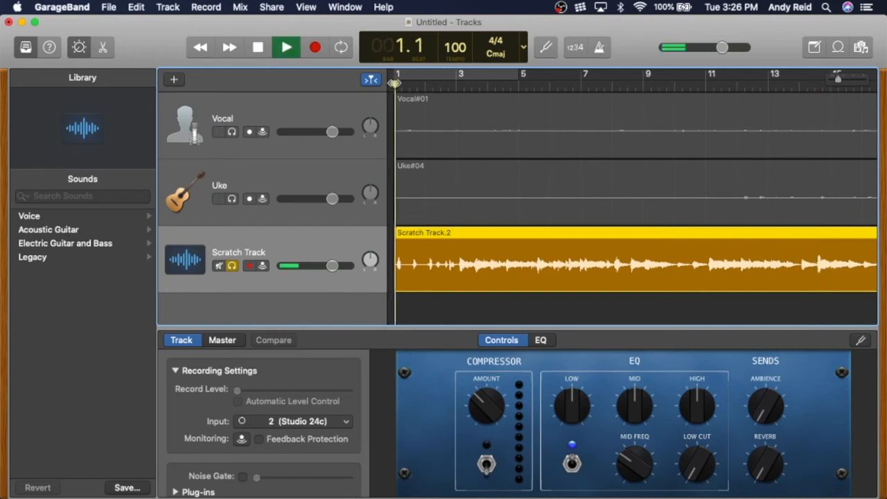
pyautogui.press('space')
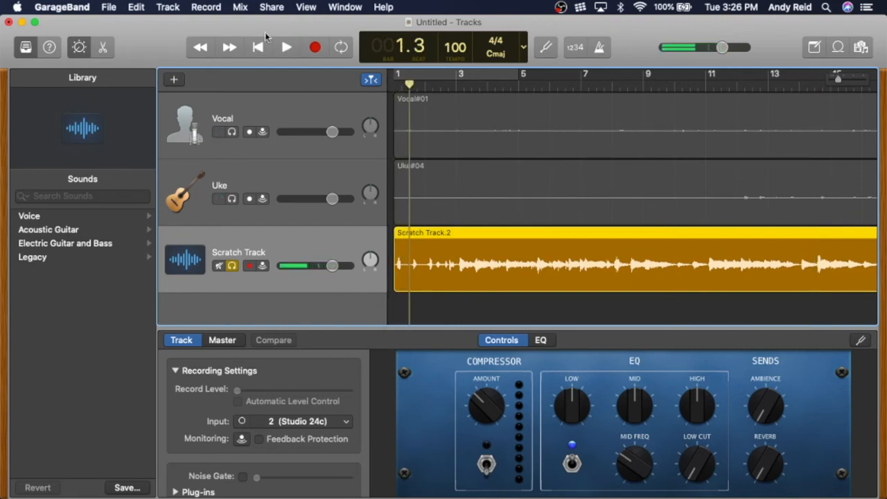
# Step: Unsolo the Scratch Track and solo the Vocal and Uke tracks instead
pyautogui.click(232, 267)
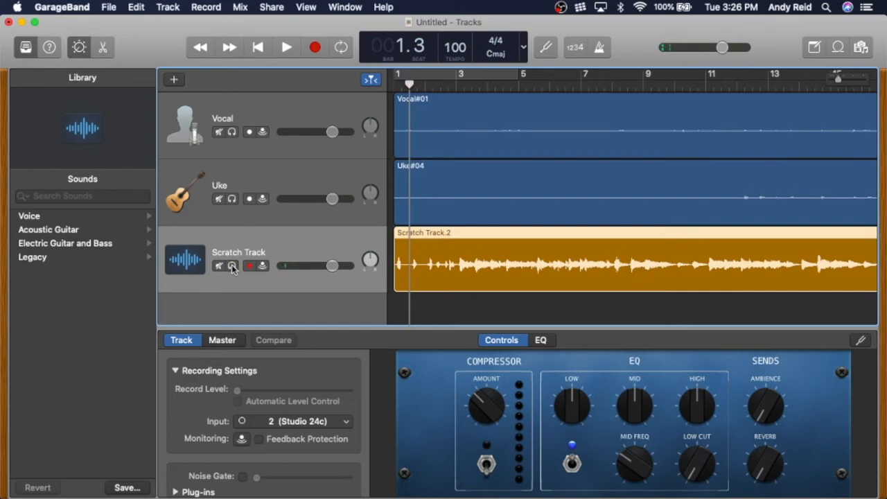
pyautogui.click(233, 200)
pyautogui.click(233, 132)
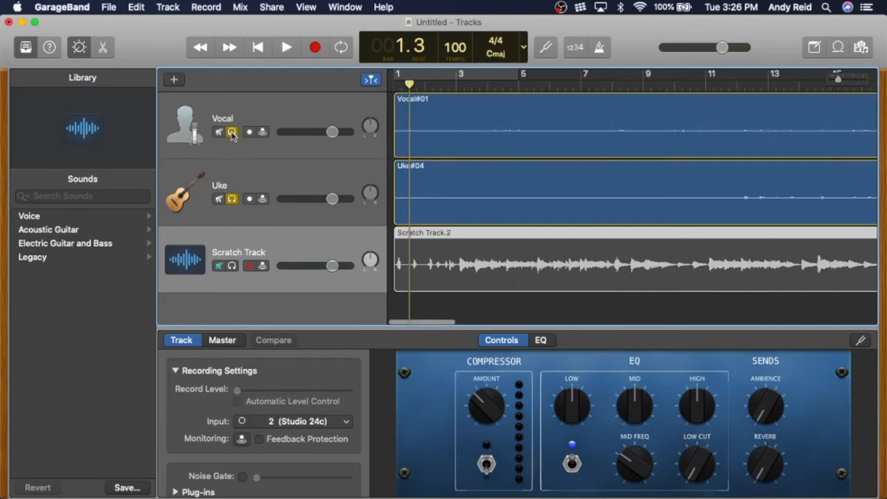
# Step: Play the Vocal and Uke tracks from several points to locate where the performance begins
pyautogui.hscroll(10, 233, 135)
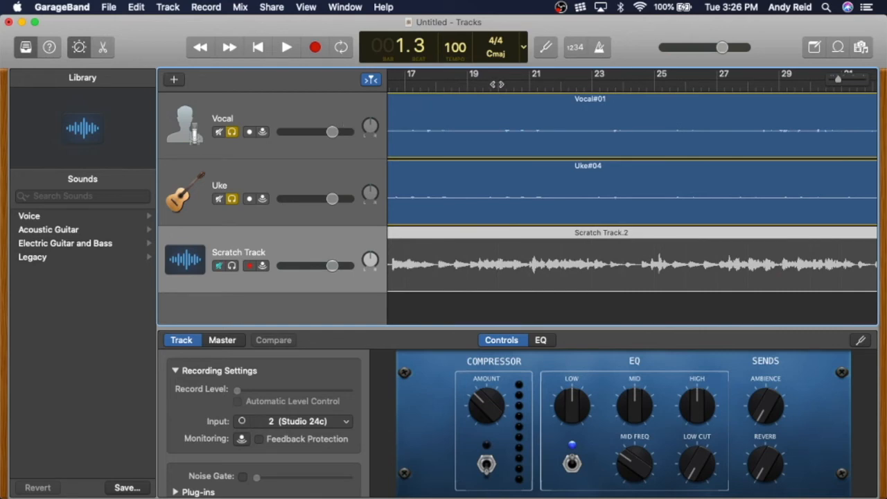
pyautogui.click(496, 84)
pyautogui.press('space')
pyautogui.press('space')
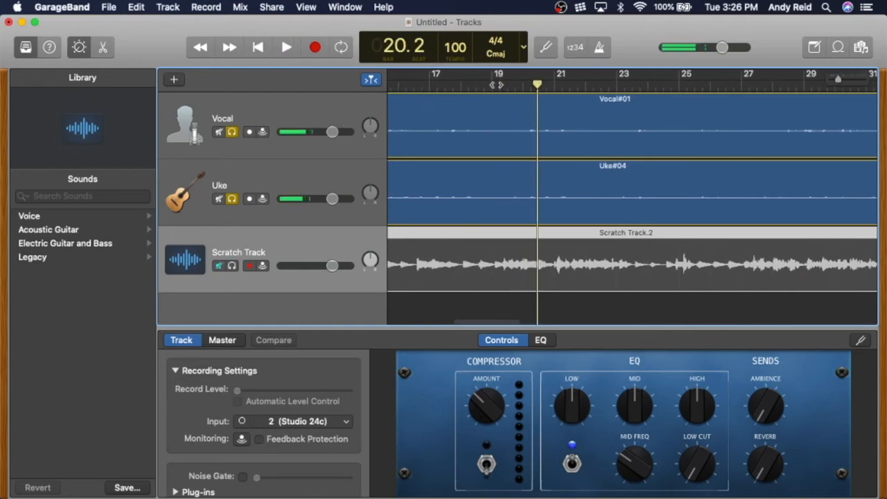
pyautogui.hscroll(-3, 496, 86)
pyautogui.click(494, 86)
pyautogui.press('space')
pyautogui.hscroll(-1, 489, 87)
pyautogui.press('space')
pyautogui.hscroll(-3, 486, 88)
pyautogui.click(486, 86)
pyautogui.press('space')
pyautogui.hscroll(-1, 485, 88)
pyautogui.press('space')
pyautogui.click(475, 86)
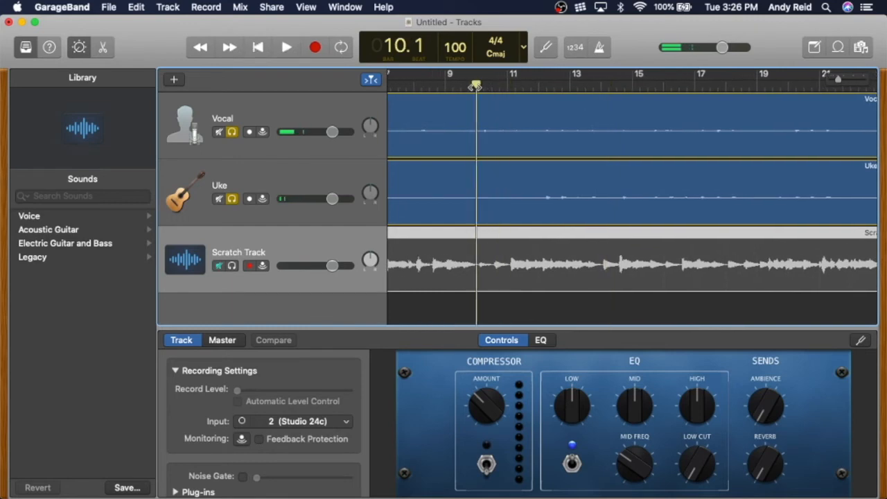
pyautogui.press('space')
pyautogui.hscroll(-2, 485, 86)
pyautogui.press('space')
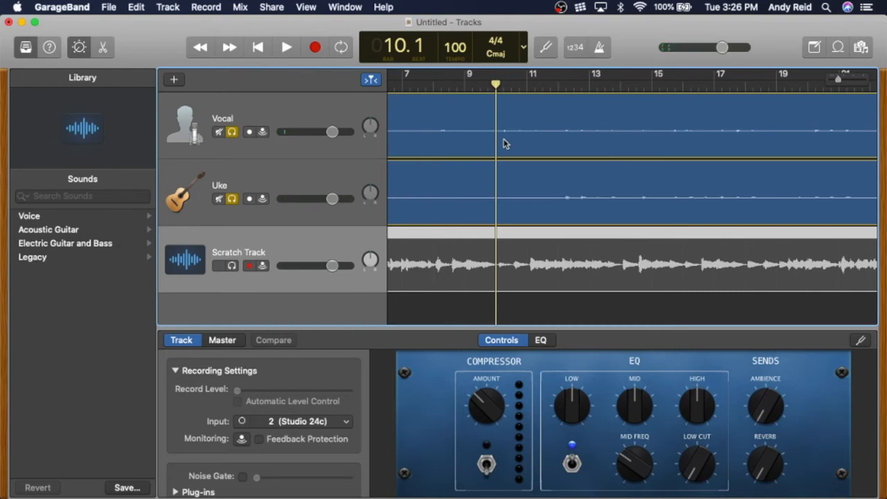
# Step: Split both the Vocal and Uke regions at the playhead at bar 10.1
pyautogui.scroll(5, 504, 144)
pyautogui.scroll(2, 504, 143)
pyautogui.moveTo(495, 84); pyautogui.dragTo(589, 85)
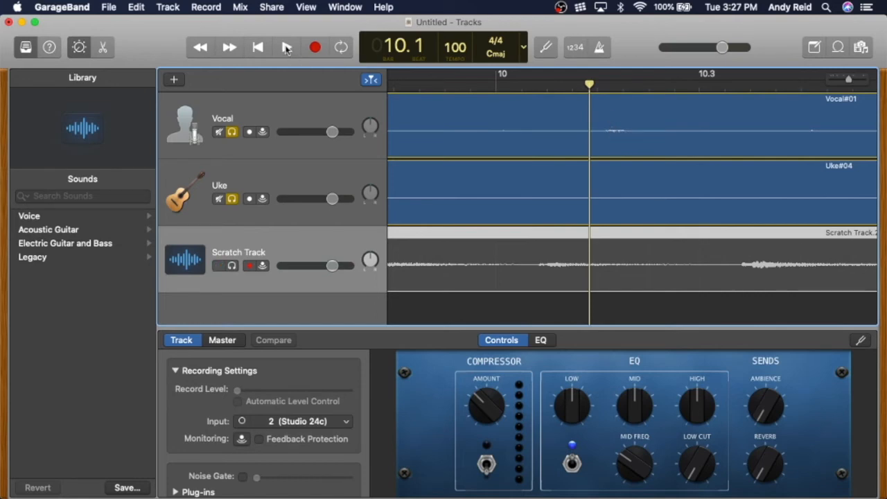
pyautogui.click(286, 47)
pyautogui.click(286, 47)
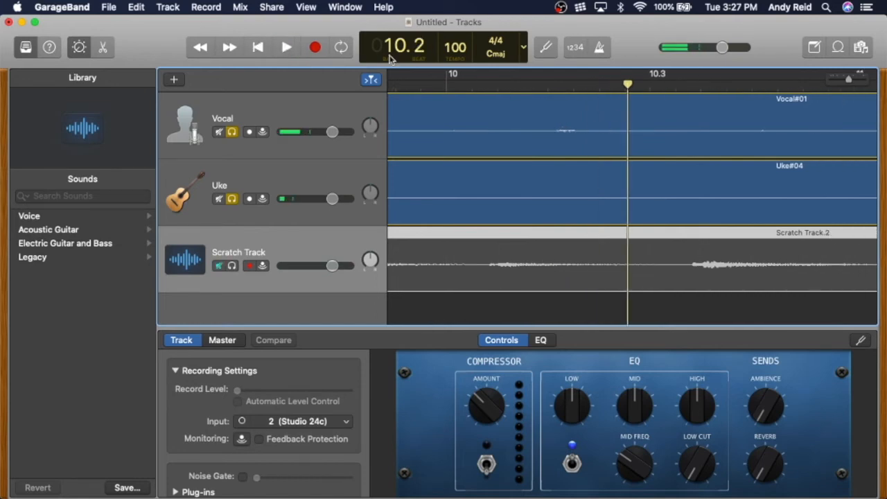
pyautogui.moveTo(627, 84); pyautogui.dragTo(540, 84)
pyautogui.click(541, 113)
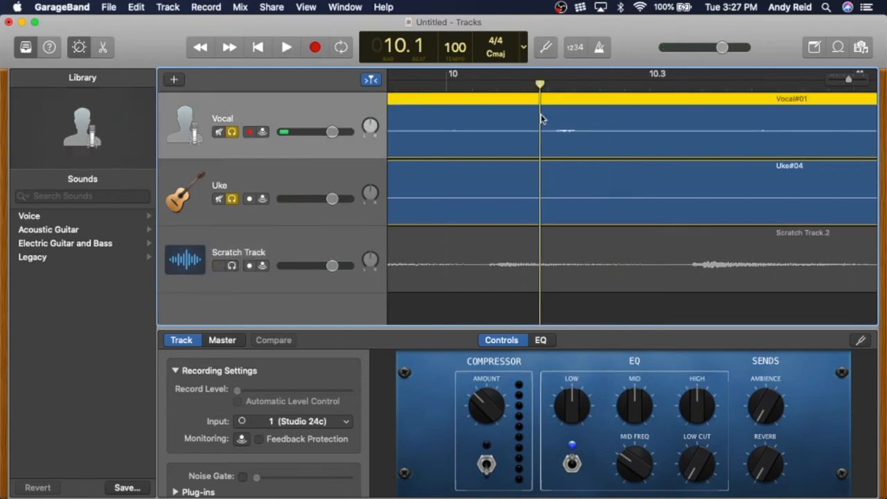
pyautogui.rightClick(541, 113)
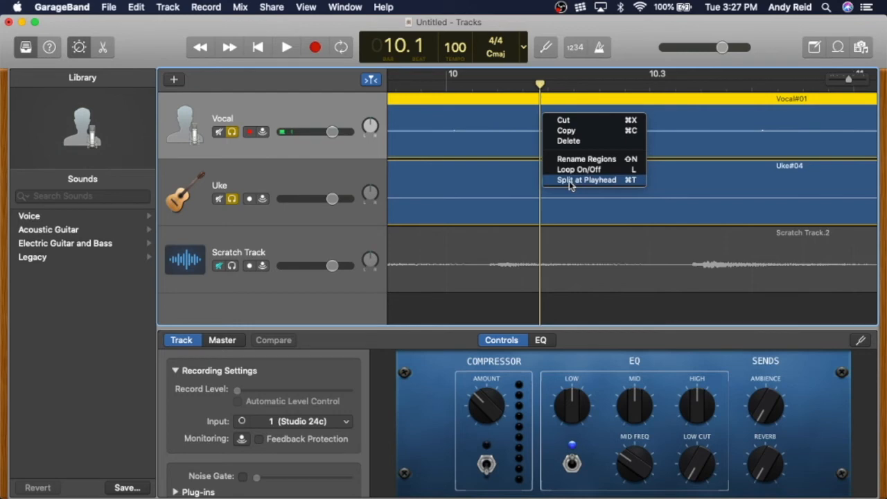
pyautogui.click(569, 180)
pyautogui.rightClick(552, 196)
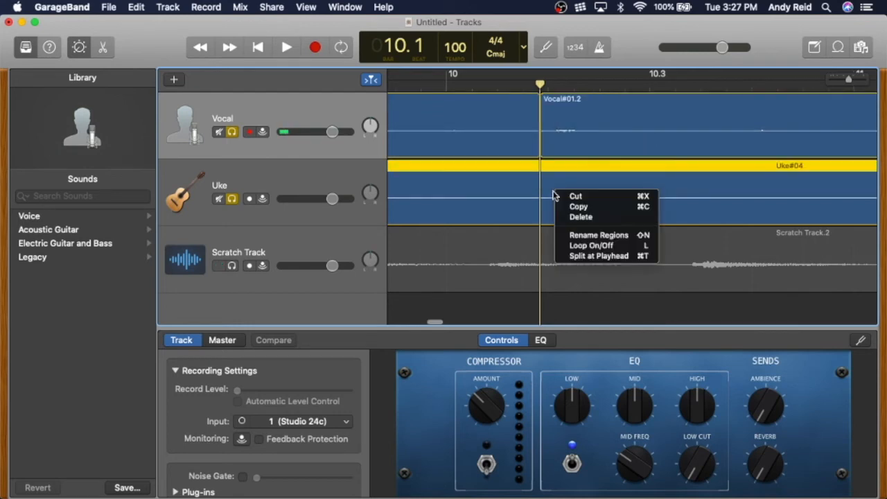
pyautogui.click(579, 255)
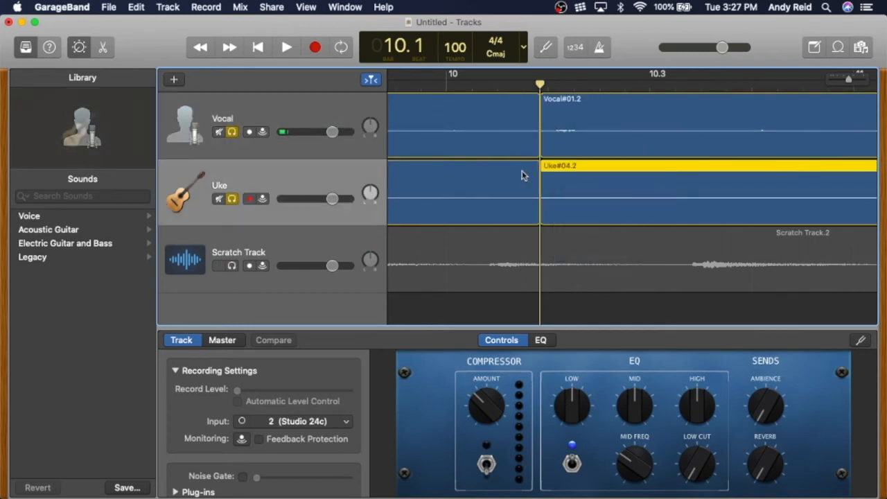
# Step: Delete the Vocal and Uke region sections before the split and select the remaining Vocal region
pyautogui.click(482, 111)
pyautogui.press('Delete')
pyautogui.click(475, 186)
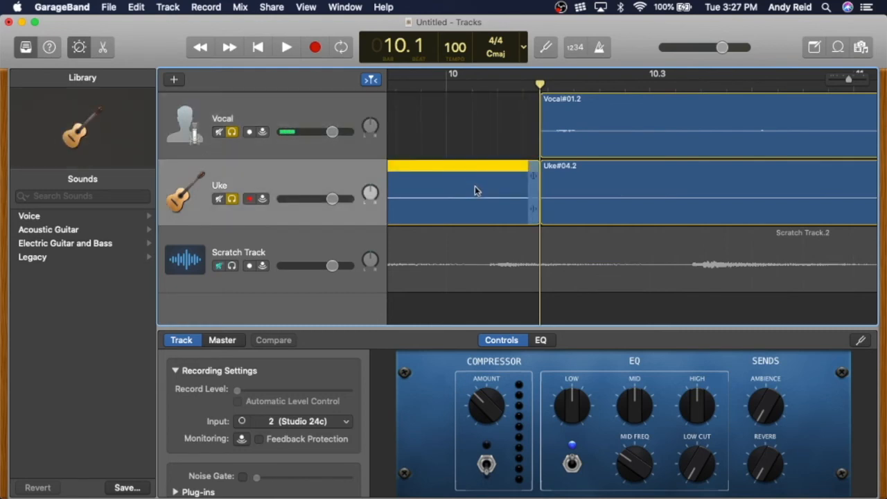
pyautogui.press('Delete')
pyautogui.click(609, 136)
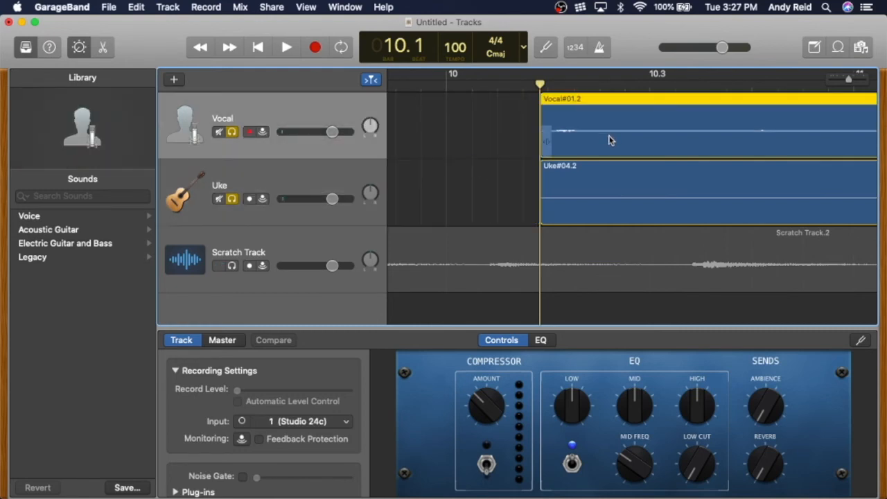
# Step: Move the trimmed Vocal and Uke regions together so they start at bar 1 of the project
pyautogui.keyDown('shift'); pyautogui.click(619, 189); pyautogui.keyUp('shift')
pyautogui.moveTo(659, 181); pyautogui.dragTo(480, 190)
pyautogui.hscroll(-5, 594, 175)
pyautogui.moveTo(723, 178); pyautogui.dragTo(467, 188)
pyautogui.hscroll(-5, 475, 185)
pyautogui.hscroll(6, 476, 184)
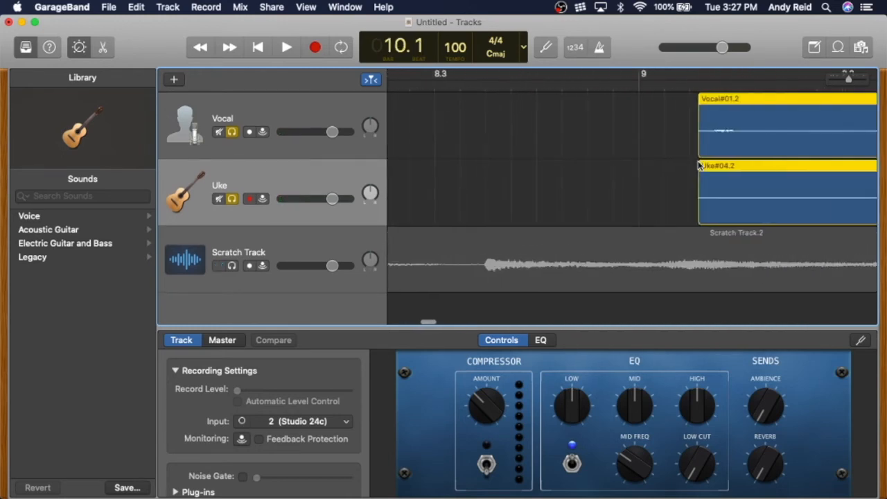
pyautogui.moveTo(808, 171); pyautogui.dragTo(446, 175)
pyautogui.hscroll(-3, 446, 175)
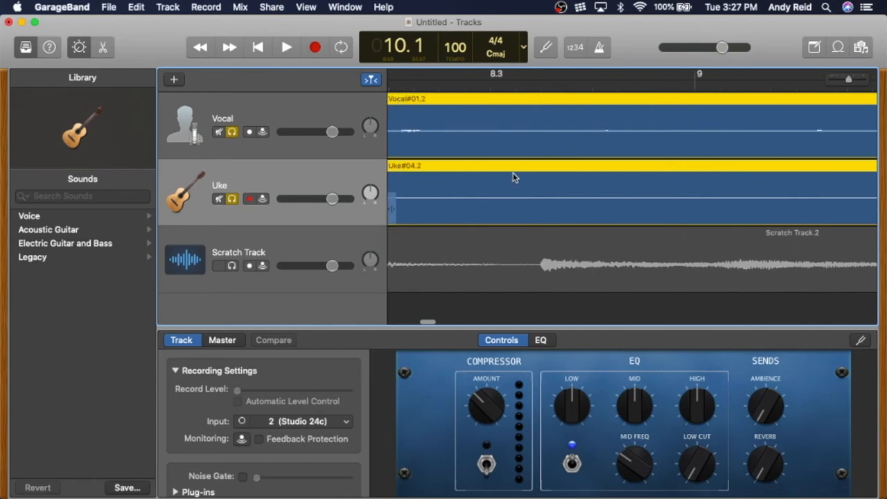
pyautogui.moveTo(588, 178); pyautogui.dragTo(450, 178)
pyautogui.hscroll(-6, 451, 178)
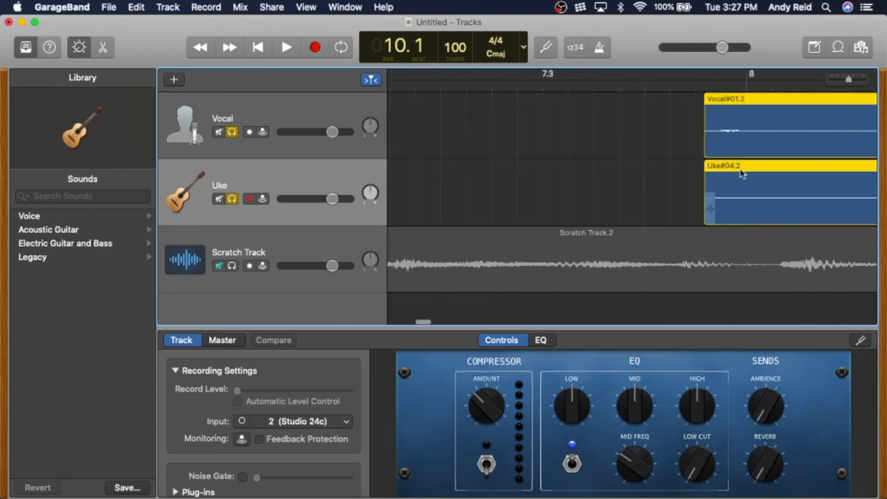
pyautogui.moveTo(756, 172); pyautogui.dragTo(477, 187)
pyautogui.hscroll(-4, 477, 187)
pyautogui.moveTo(780, 172); pyautogui.dragTo(465, 173)
pyautogui.hscroll(-5, 465, 173)
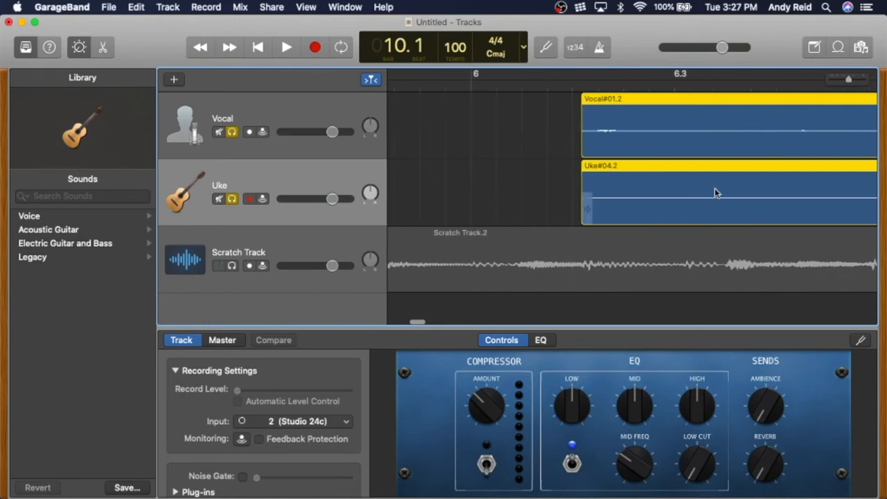
pyautogui.scroll(-8, 714, 187)
pyautogui.moveTo(715, 188); pyautogui.dragTo(569, 194)
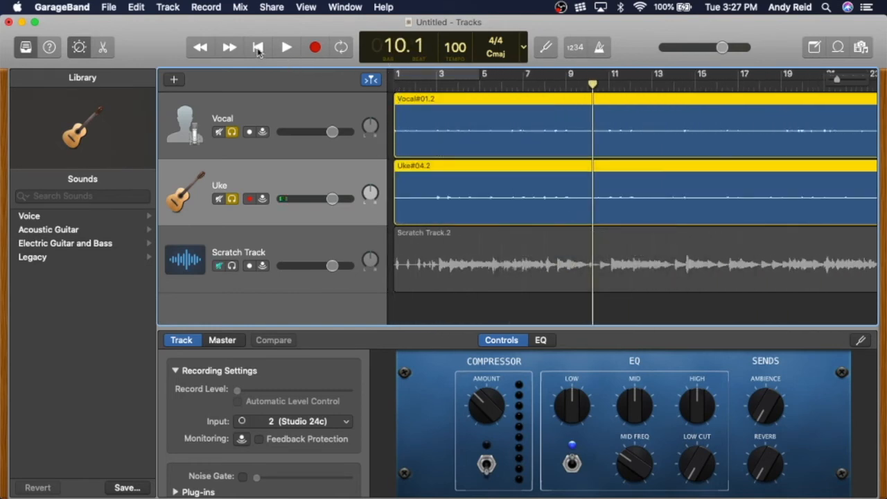
# Step: Play the Vocal and Uke tracks from the beginning to check their alignment, then return to the start
pyautogui.click(257, 48)
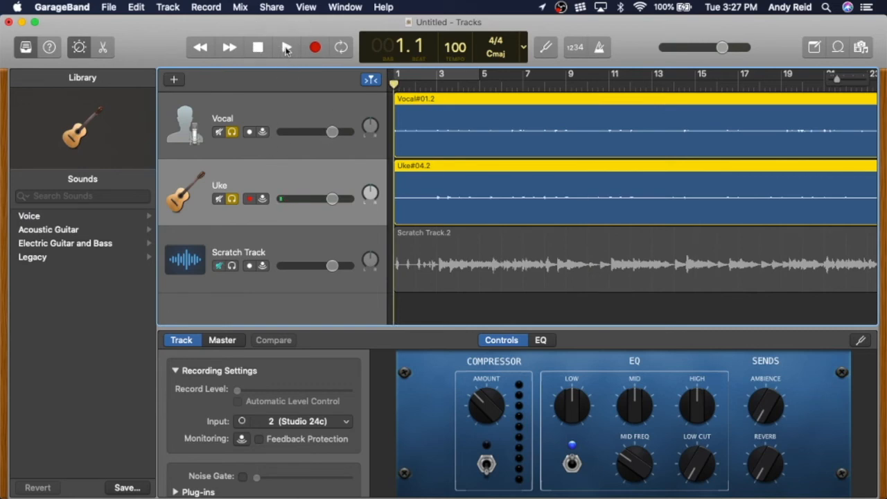
pyautogui.click(286, 47)
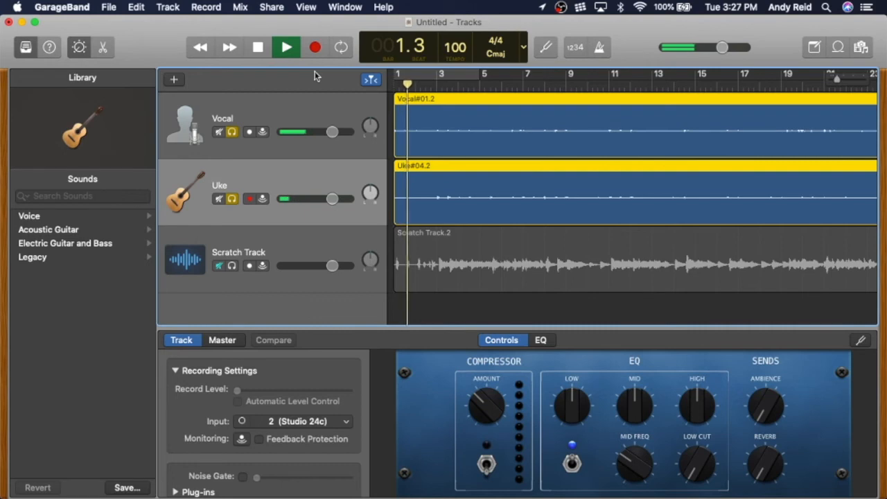
pyautogui.press('XF86AudioRaiseVolume')
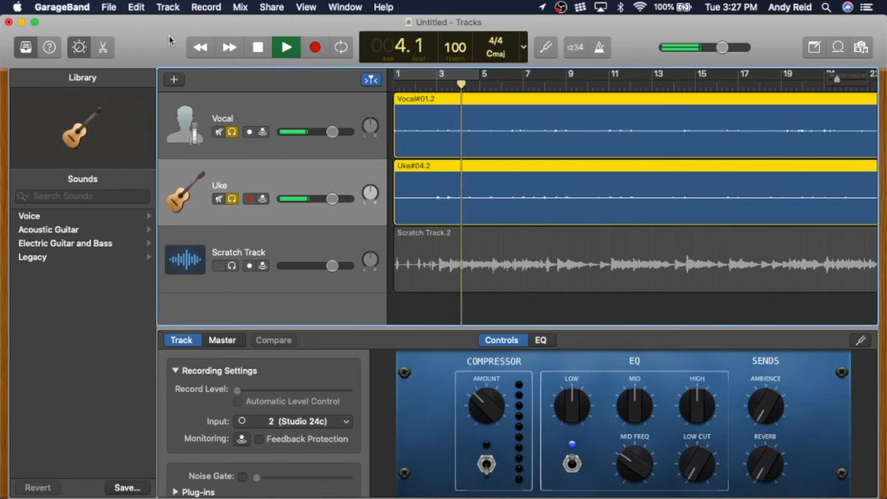
pyautogui.click(258, 48)
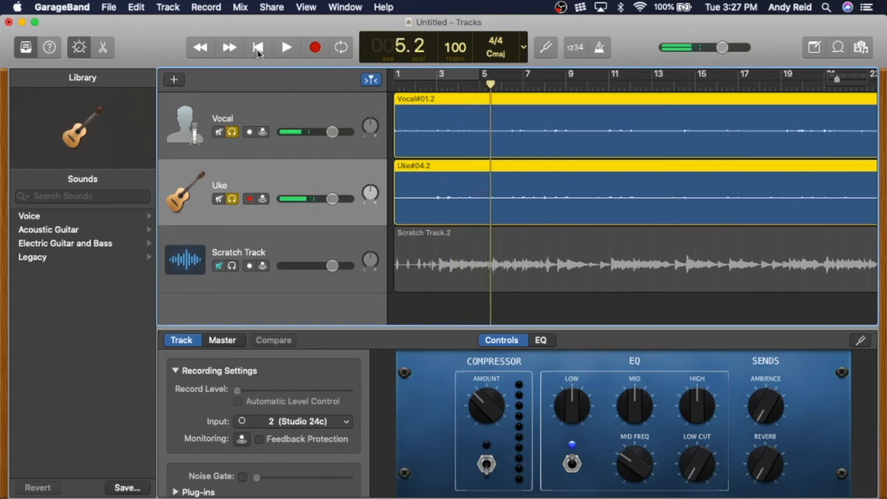
pyautogui.click(258, 48)
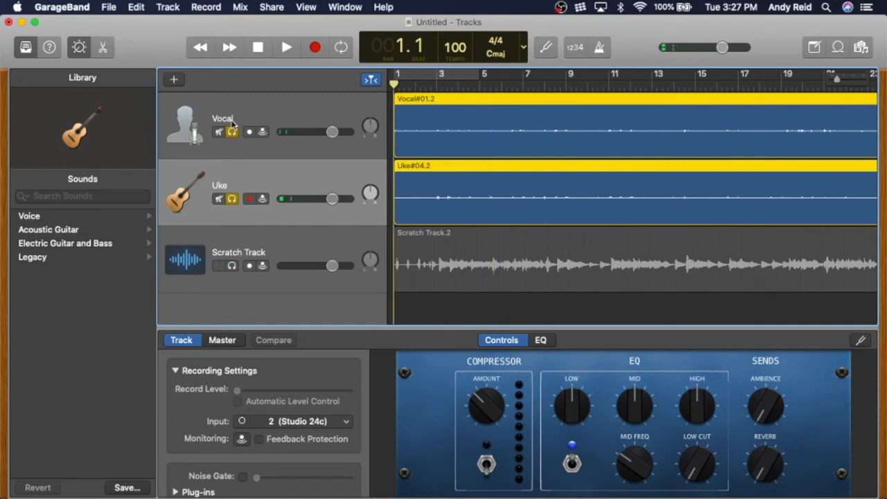
# Step: Unsolo the Vocal and Uke tracks, solo the Scratch Track, and play it from the beginning
pyautogui.click(231, 132)
pyautogui.click(232, 199)
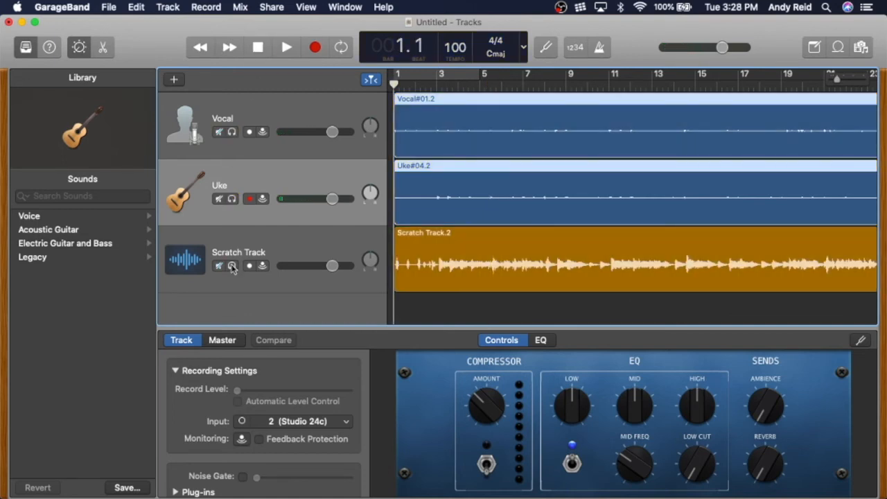
pyautogui.click(232, 266)
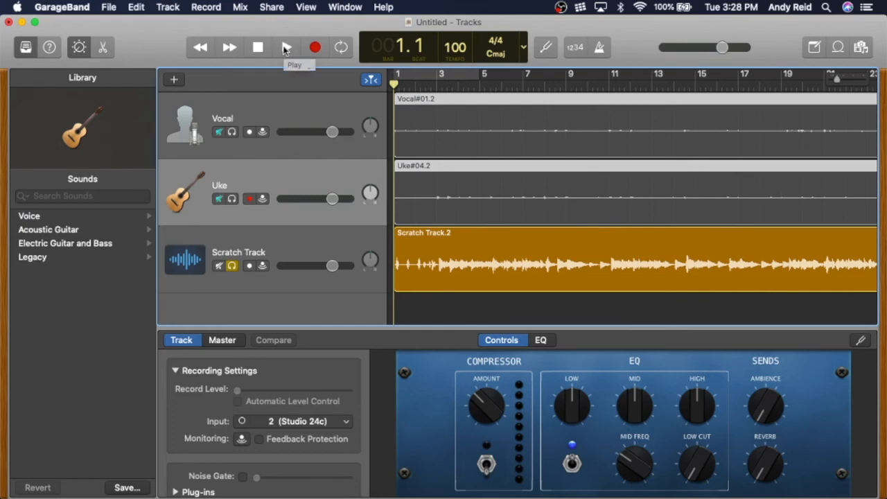
pyautogui.click(286, 47)
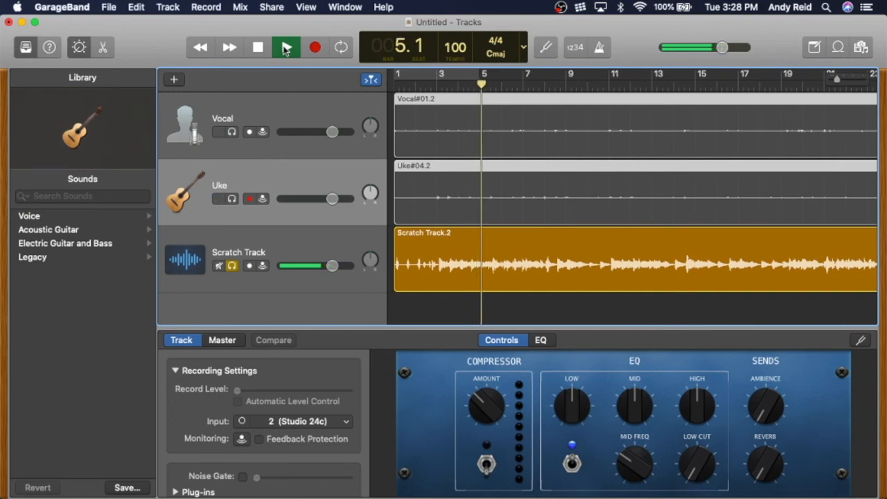
pyautogui.click(258, 49)
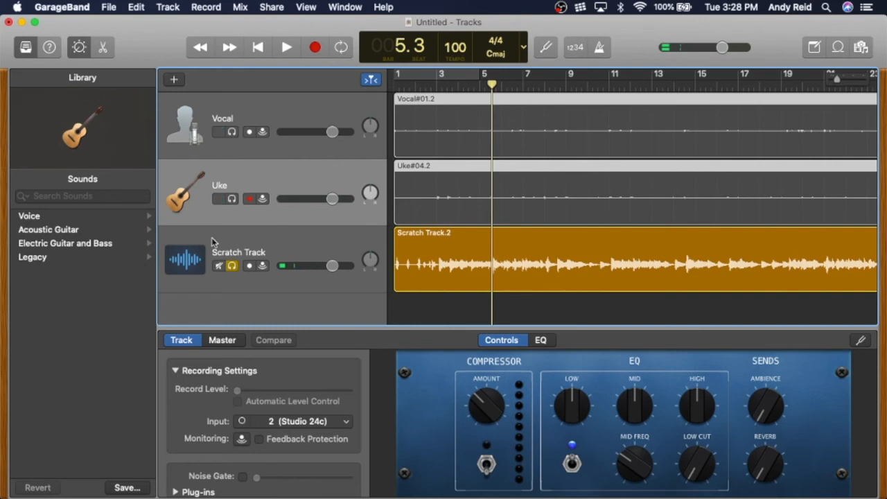
# Step: Unsolo the Scratch Track and delete its region and the Scratch Track itself
pyautogui.click(231, 265)
pyautogui.moveTo(491, 86); pyautogui.dragTo(374, 81)
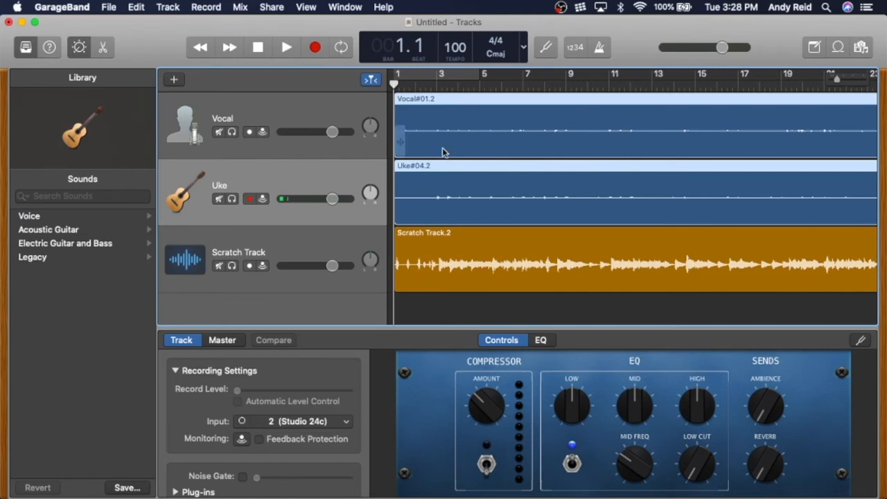
pyautogui.click(425, 236)
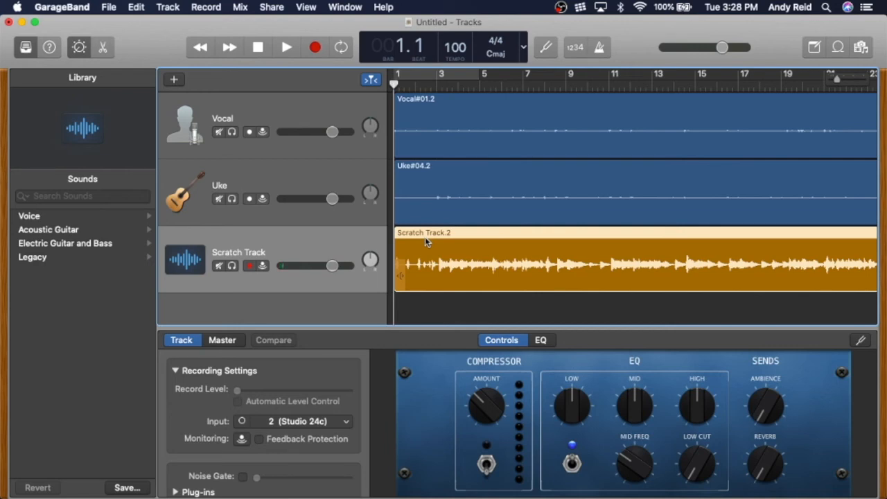
pyautogui.press('Delete')
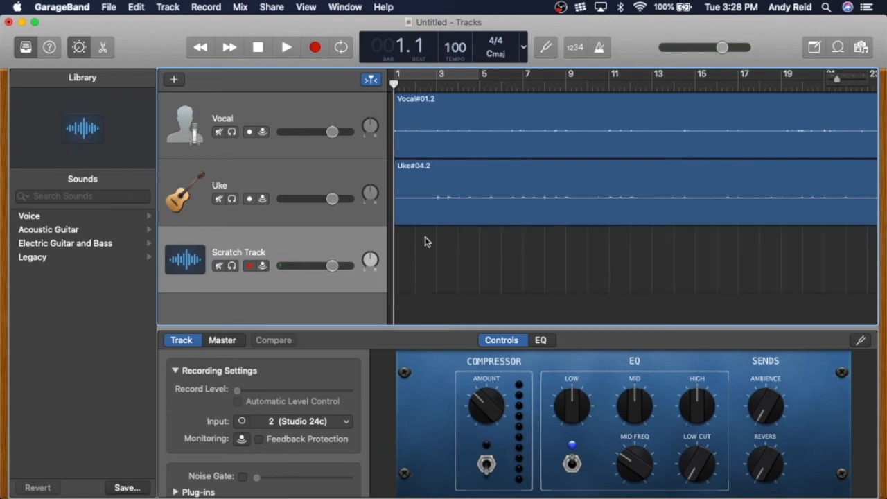
pyautogui.press('super+BackSpace')
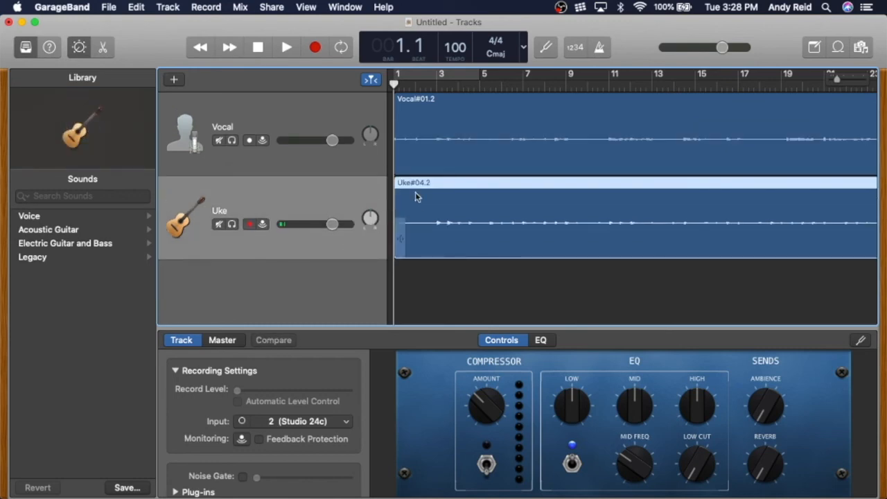
# Step: Export the song to disk as an MP3 named Don't Worry Scratch
pyautogui.click(272, 8)
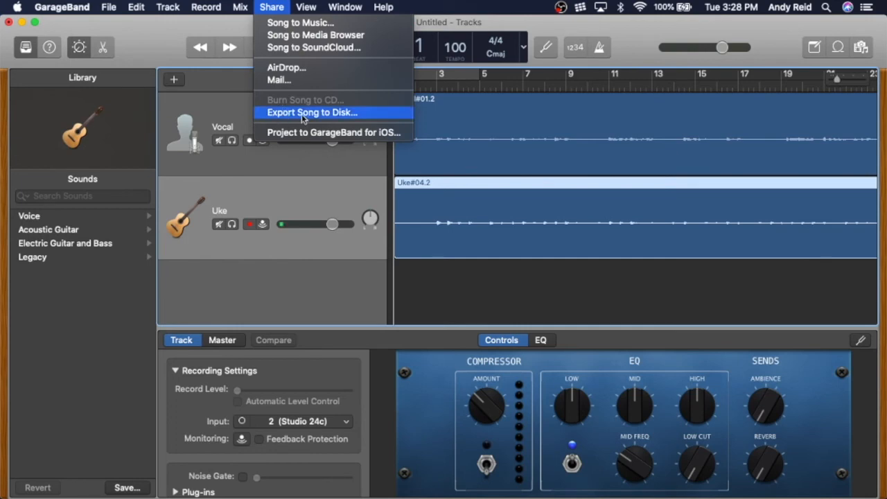
pyautogui.click(301, 113)
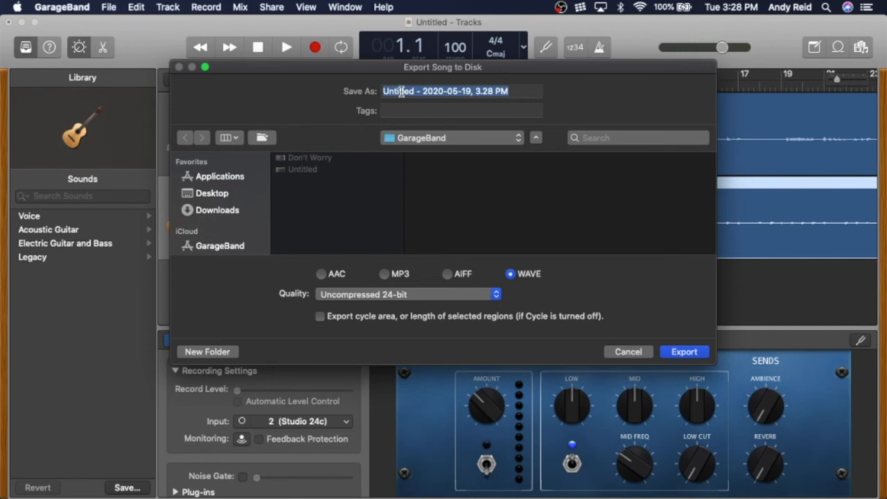
pyautogui.write("Don't Worry Scratch")
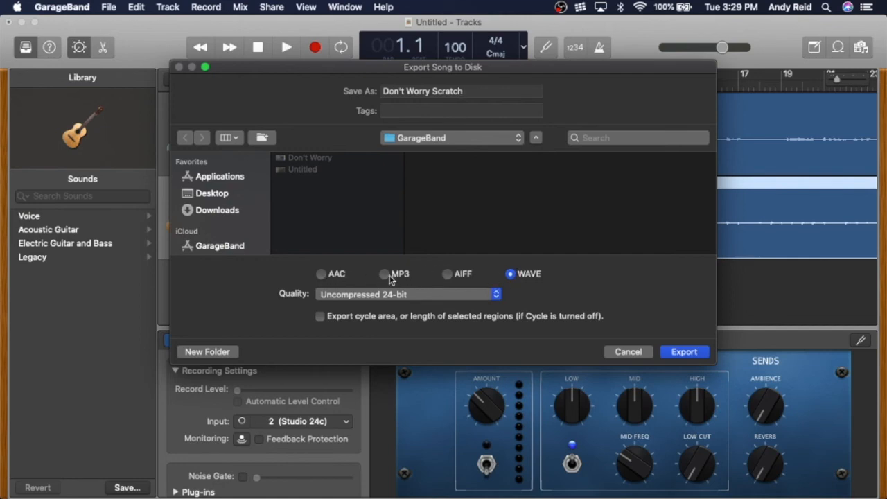
pyautogui.click(385, 276)
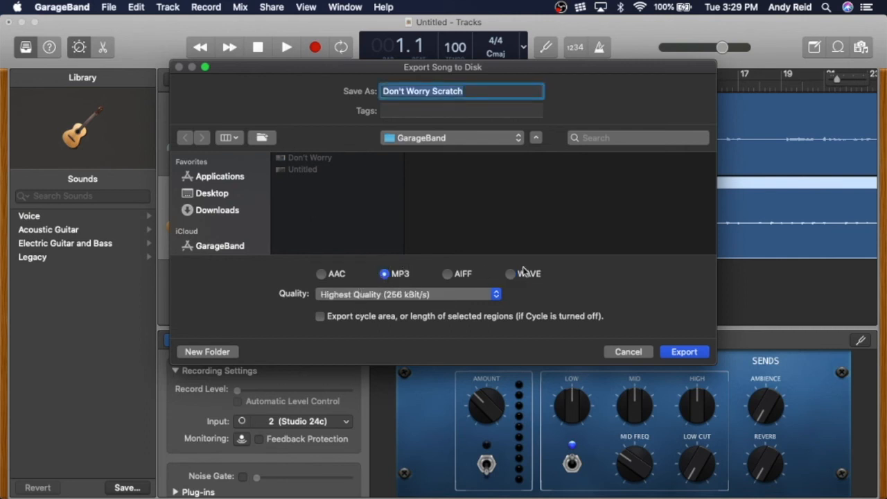
pyautogui.click(683, 352)
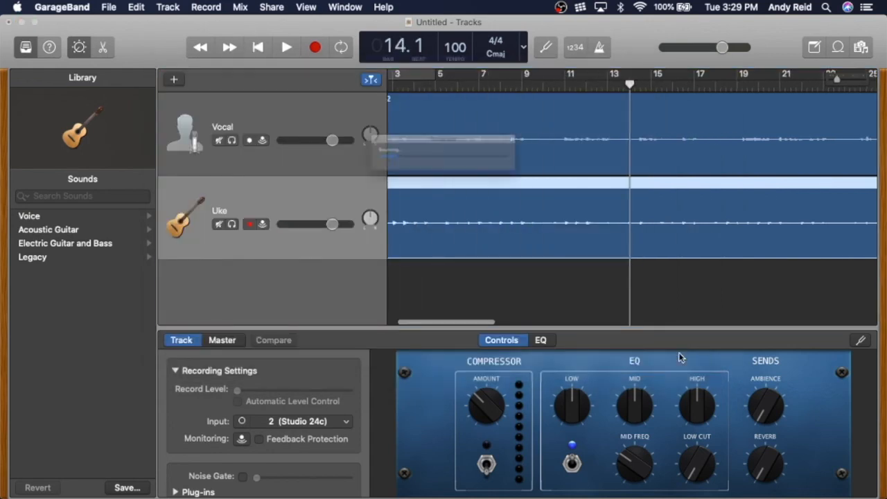